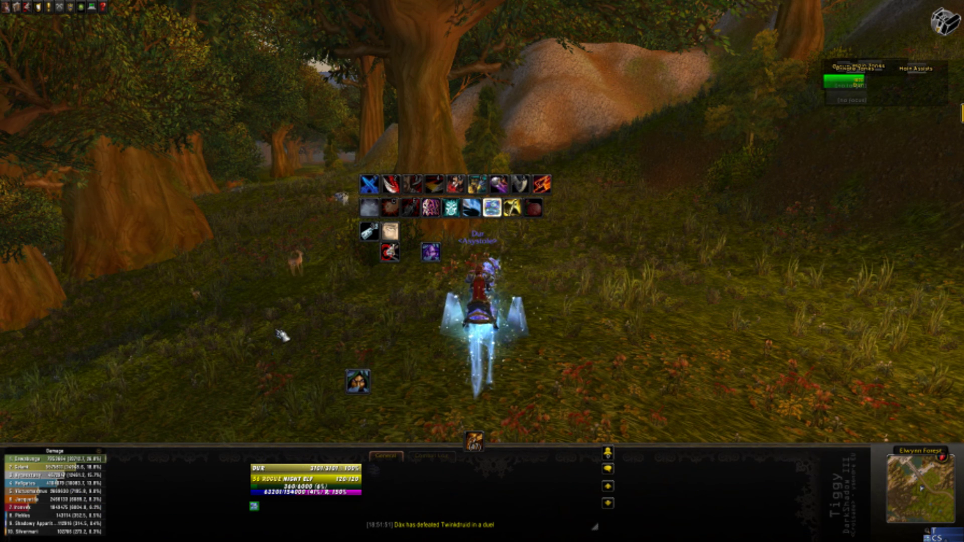
# Step: Enter the /bartender command in the chat box to open the Bartender4 options
pyautogui.write('/bartender')
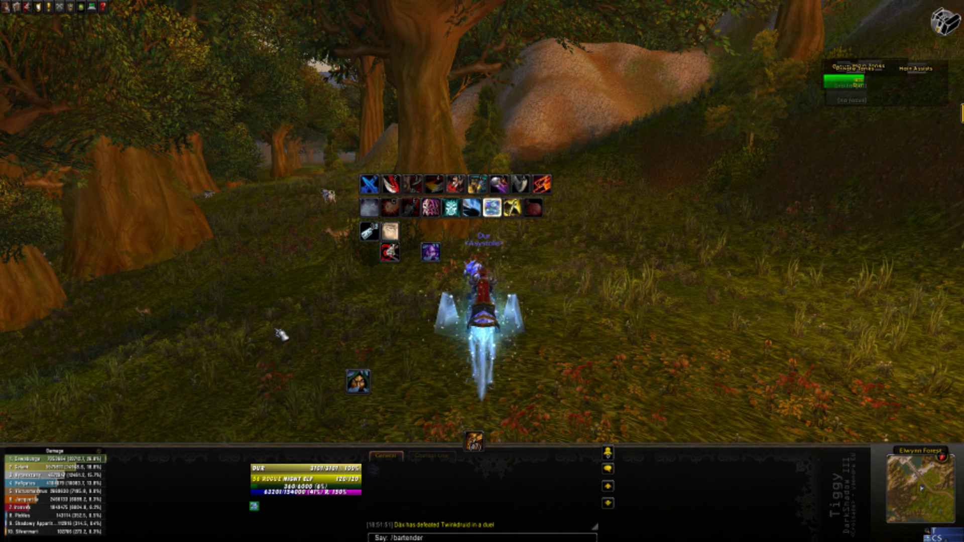
pyautogui.press('Return')
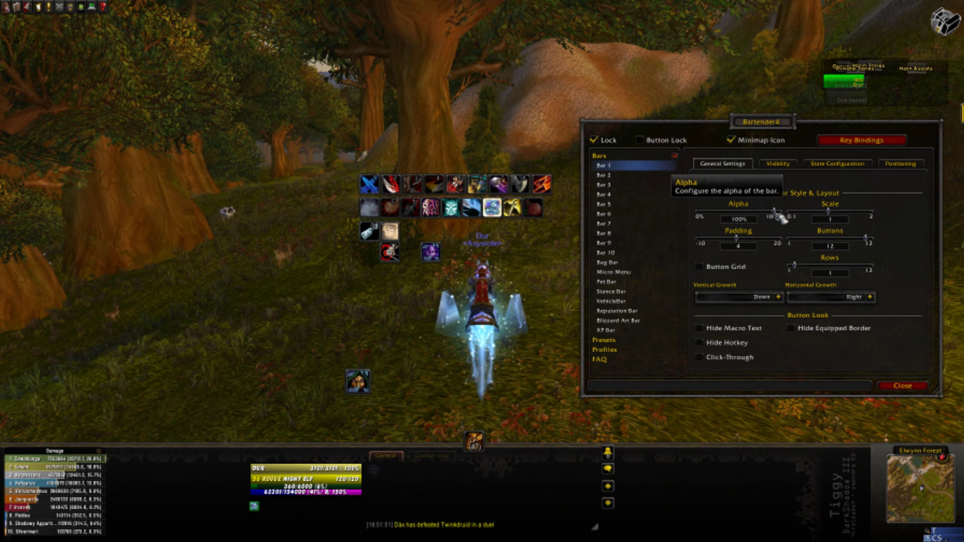
# Step: Try Bar 1's alpha (55%), padding, button count and rows sliders, leaving scale at 1.1
pyautogui.moveTo(778, 216)
pyautogui.mouseDown()
pyautogui.moveTo(713, 224)
pyautogui.moveTo(790, 220)
pyautogui.mouseUp()
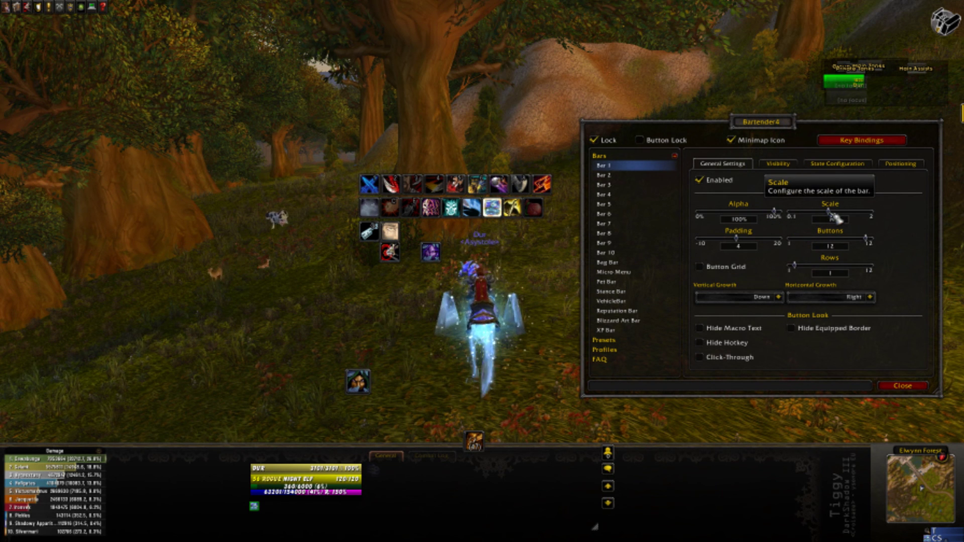
pyautogui.moveTo(834, 216)
pyautogui.mouseDown()
pyautogui.moveTo(867, 219)
pyautogui.moveTo(831, 215)
pyautogui.moveTo(835, 229)
pyautogui.moveTo(794, 234)
pyautogui.moveTo(838, 232)
pyautogui.mouseUp()
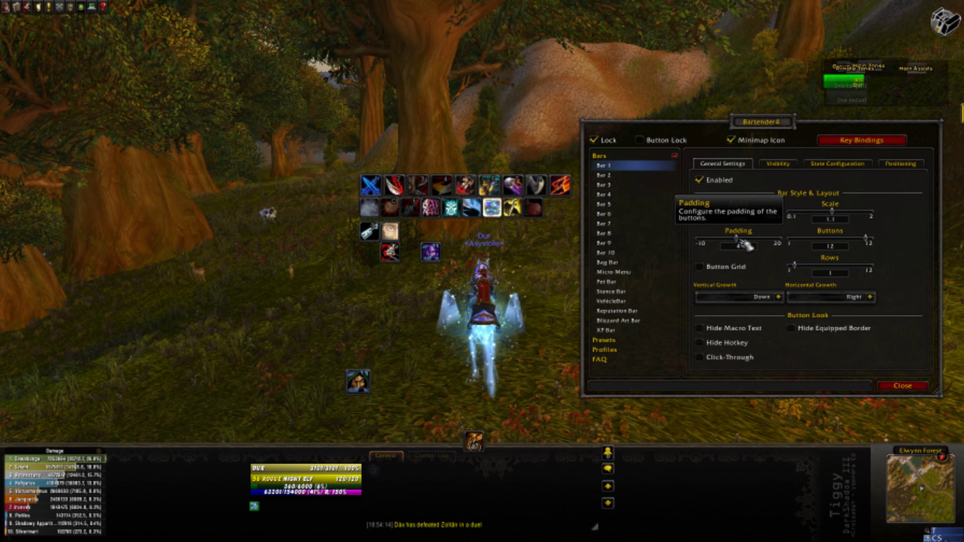
pyautogui.moveTo(743, 243); pyautogui.dragTo(708, 244)
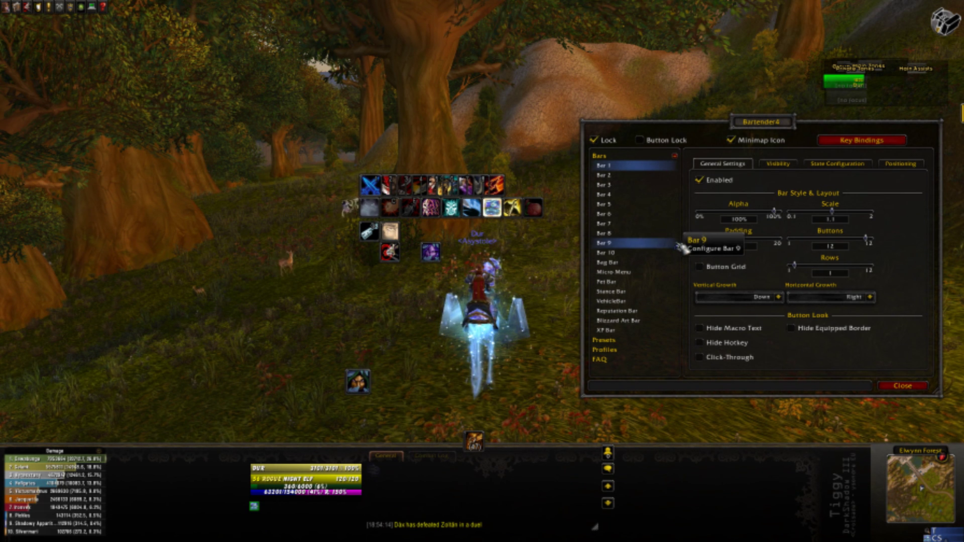
pyautogui.moveTo(708, 243)
pyautogui.mouseDown()
pyautogui.moveTo(776, 241)
pyautogui.moveTo(737, 244)
pyautogui.mouseUp()
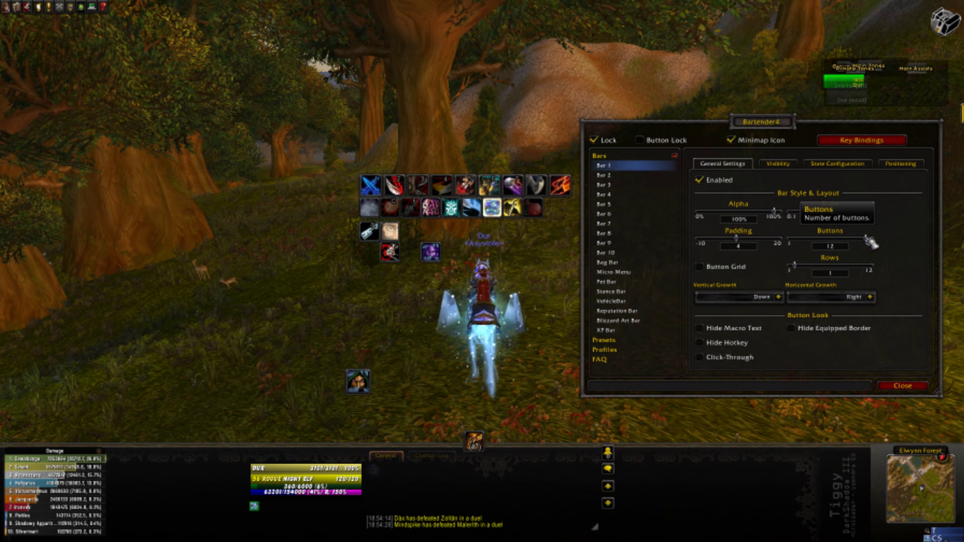
pyautogui.moveTo(860, 244)
pyautogui.mouseDown()
pyautogui.moveTo(806, 246)
pyautogui.moveTo(876, 244)
pyautogui.mouseUp()
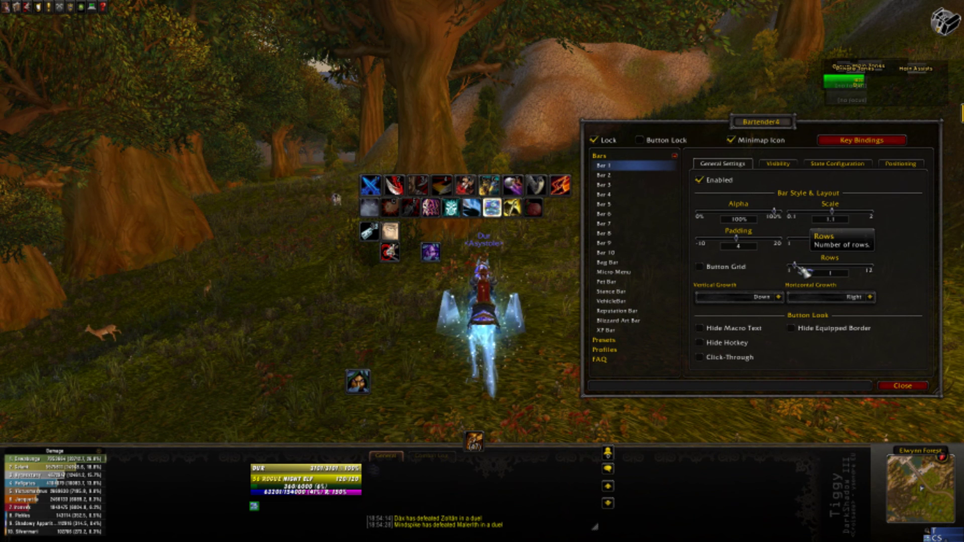
pyautogui.moveTo(794, 266)
pyautogui.mouseDown()
pyautogui.moveTo(874, 268)
pyautogui.moveTo(808, 271)
pyautogui.moveTo(904, 254)
pyautogui.moveTo(777, 262)
pyautogui.mouseUp()
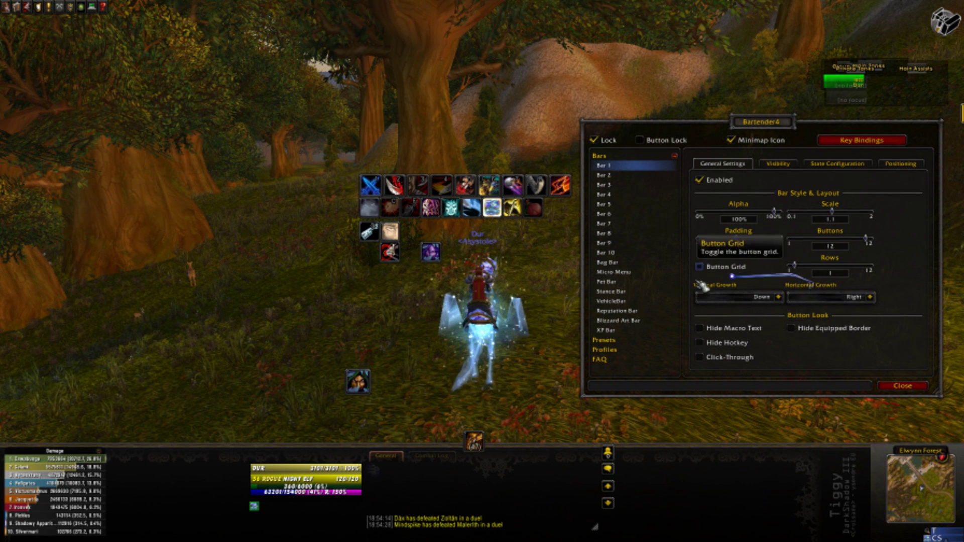
pyautogui.click(779, 297)
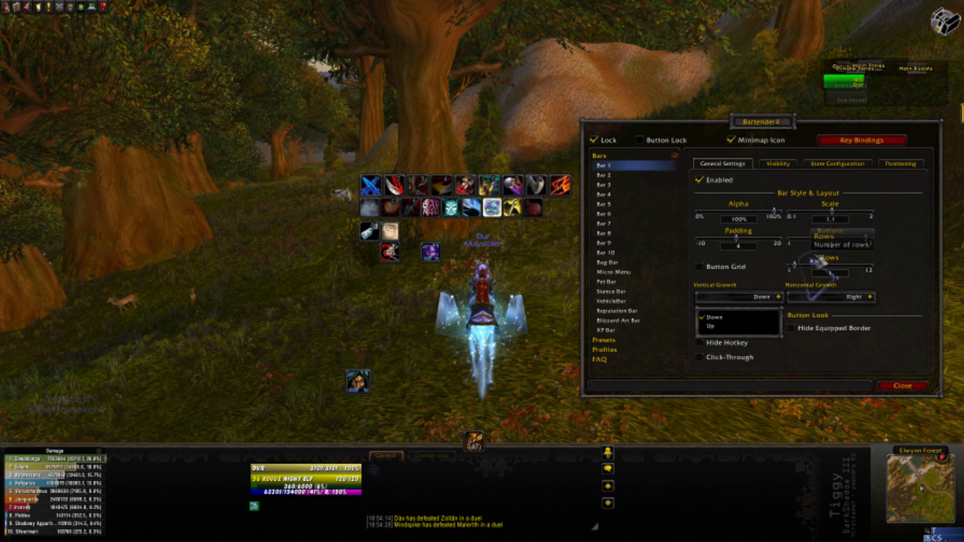
pyautogui.click(713, 327)
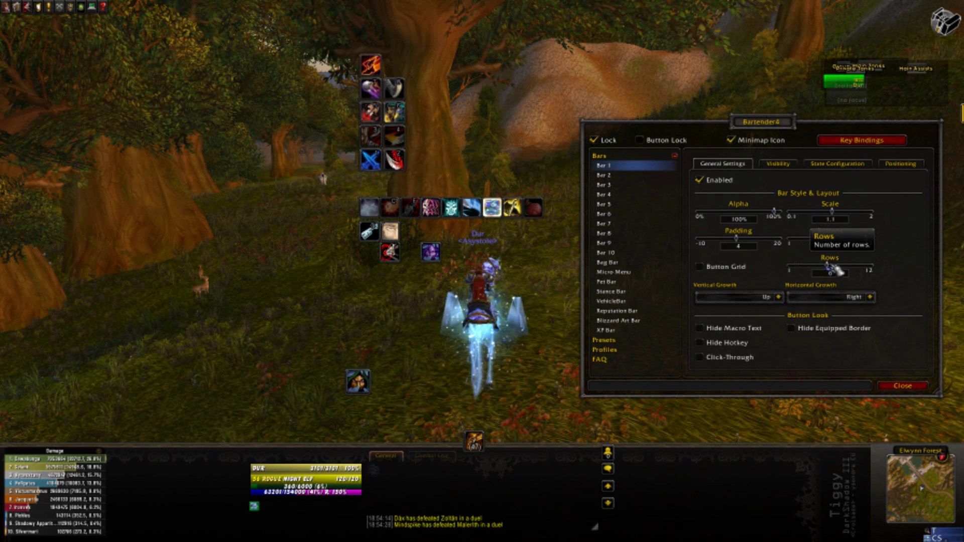
pyautogui.click(766, 299)
pyautogui.click(739, 317)
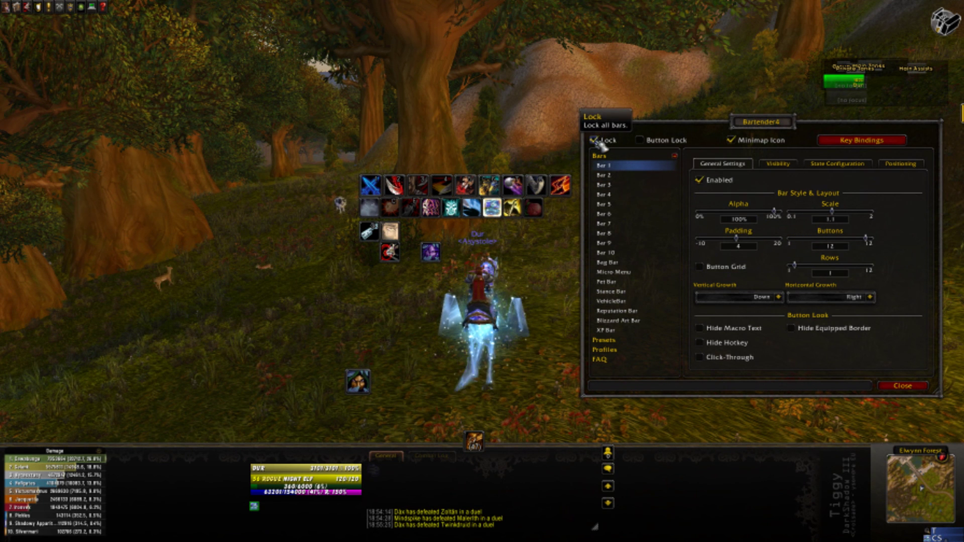
# Step: Unlock the bars and drag Bar 1 over to the left side of the screen
pyautogui.click(595, 141)
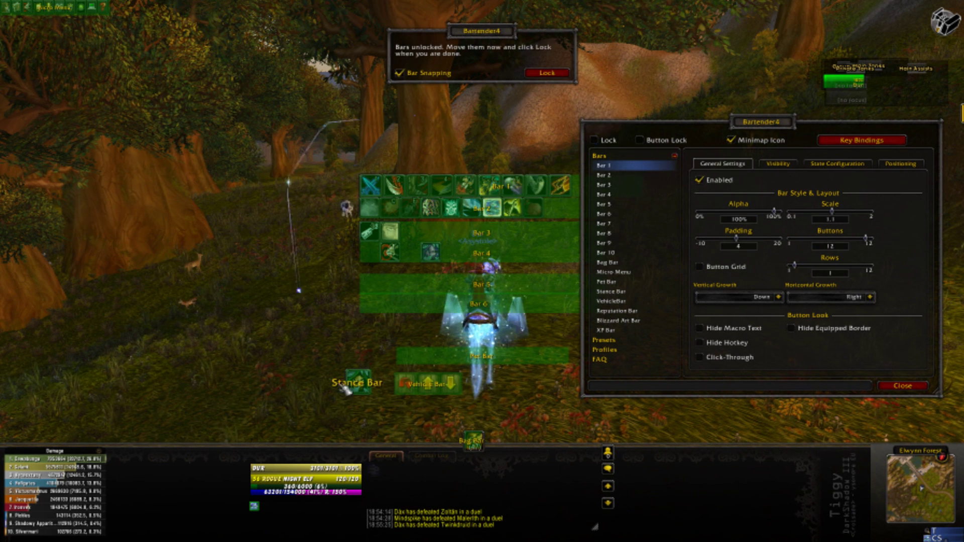
pyautogui.moveTo(433, 177); pyautogui.dragTo(223, 139)
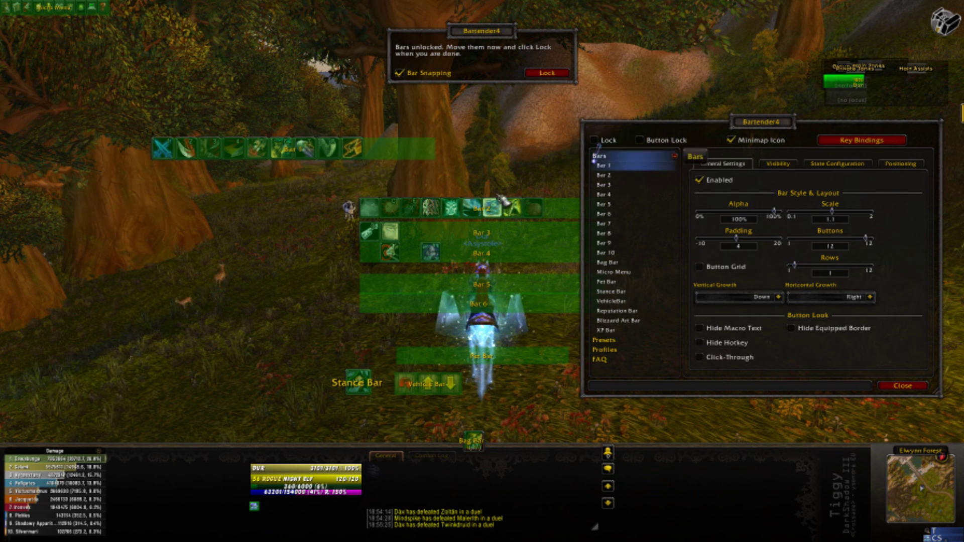
pyautogui.moveTo(282, 149); pyautogui.dragTo(232, 100)
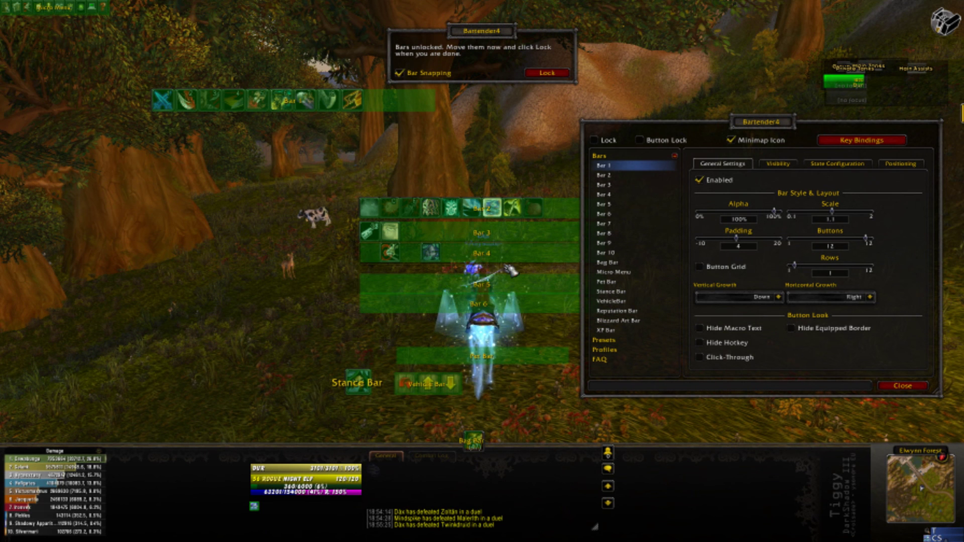
pyautogui.moveTo(282, 100); pyautogui.dragTo(187, 216)
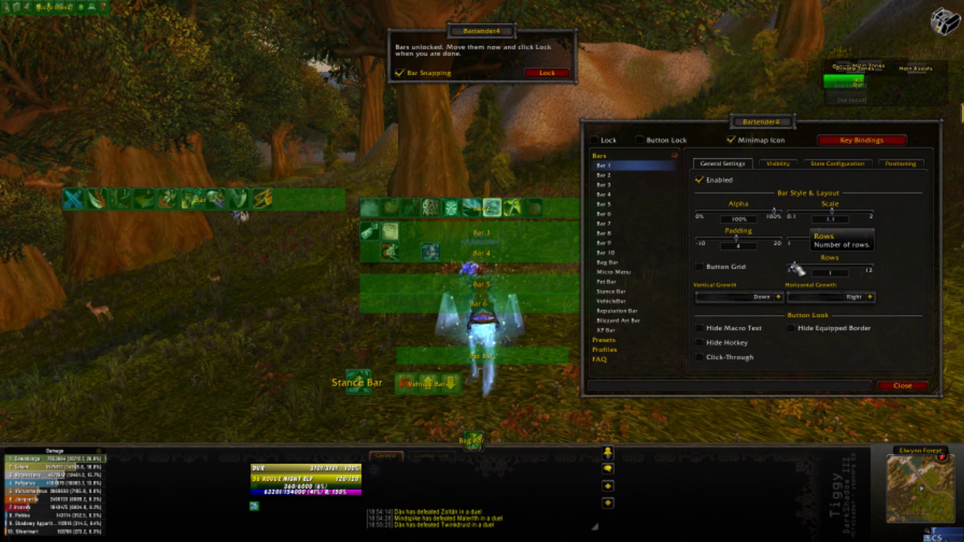
# Step: Make Bar 1 four rows with padding 3 and 0.8 scale in the bottom-left corner
pyautogui.moveTo(795, 267); pyautogui.dragTo(816, 269)
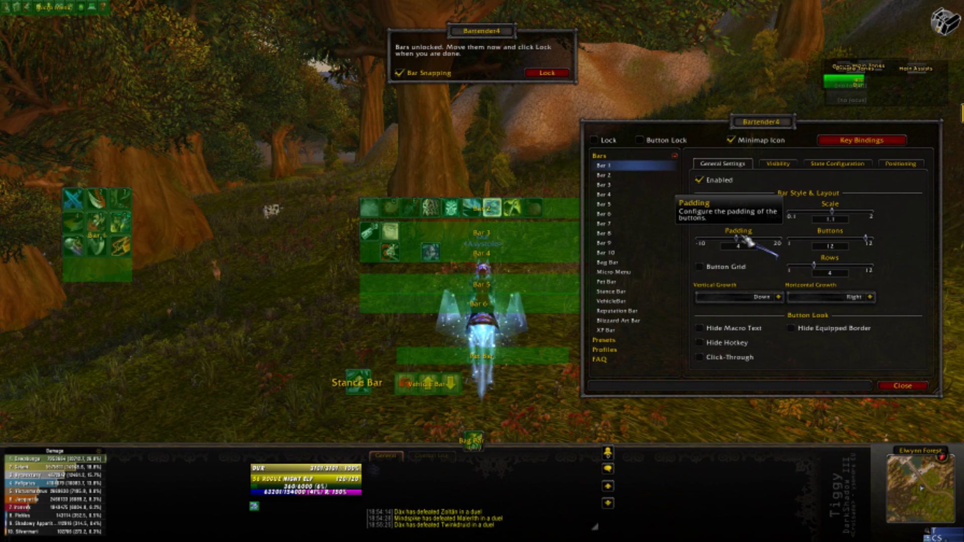
pyautogui.moveTo(739, 241)
pyautogui.mouseDown()
pyautogui.moveTo(750, 255)
pyautogui.moveTo(741, 259)
pyautogui.mouseUp()
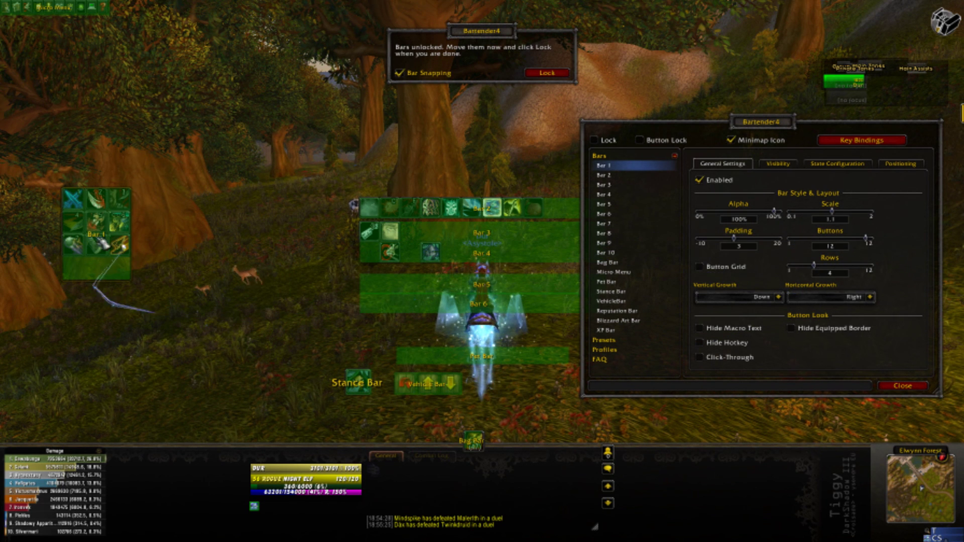
pyautogui.moveTo(98, 217); pyautogui.dragTo(151, 491)
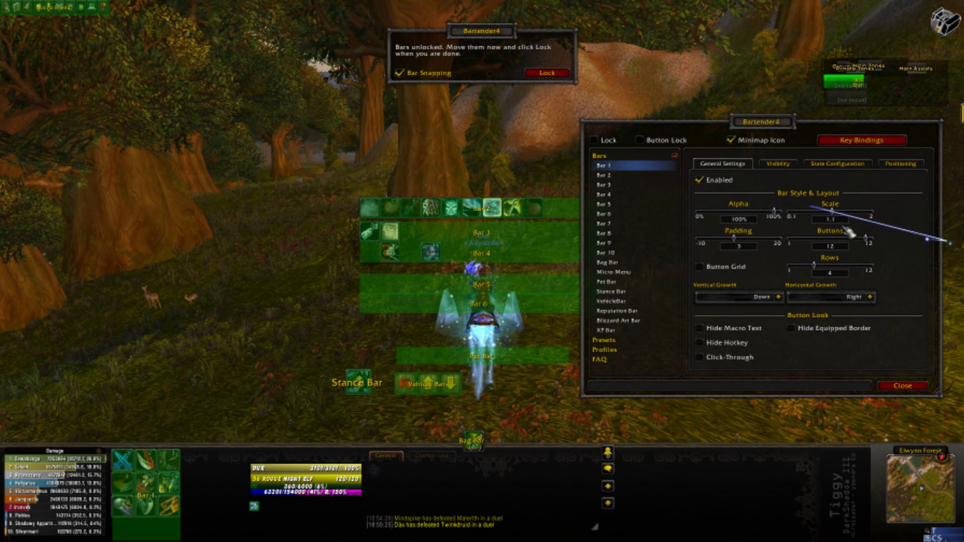
pyautogui.moveTo(834, 215); pyautogui.dragTo(829, 216)
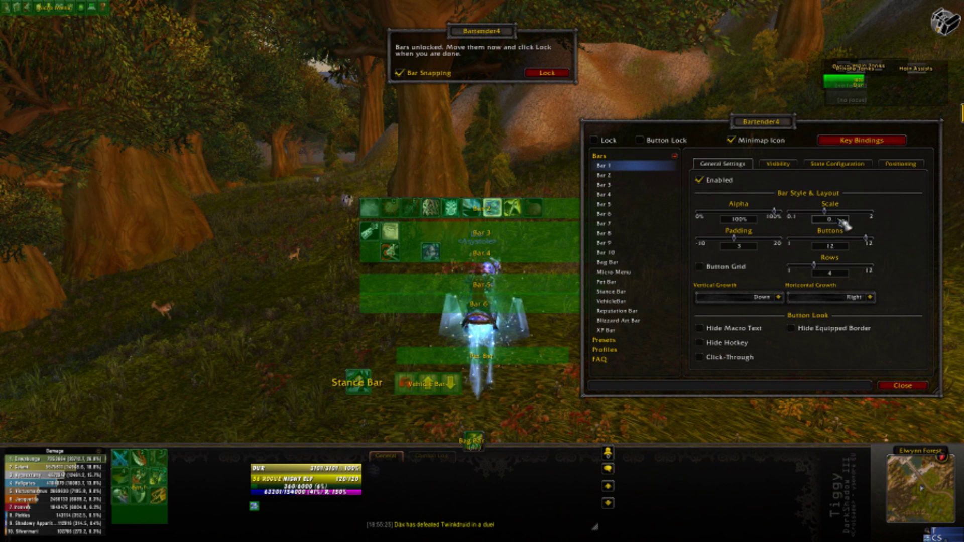
pyautogui.scroll(-1, 846, 226)
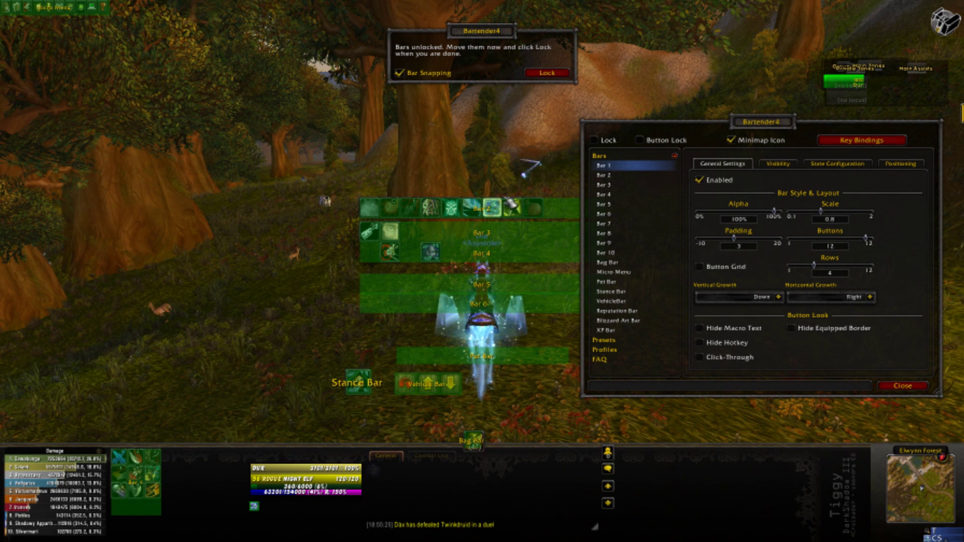
pyautogui.click(605, 175)
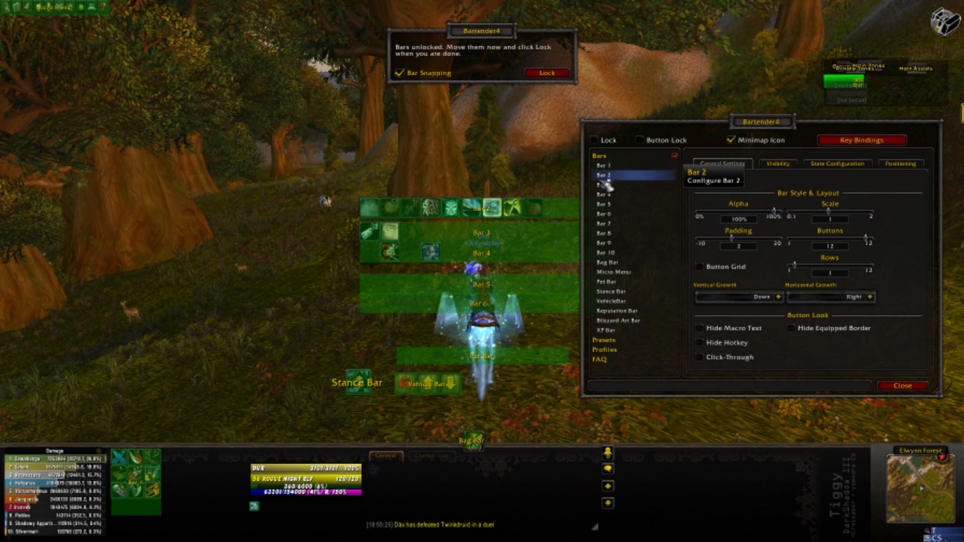
# Step: Move Bar 2 out to the left and set its scale to 0.8
pyautogui.moveTo(445, 213); pyautogui.dragTo(177, 202)
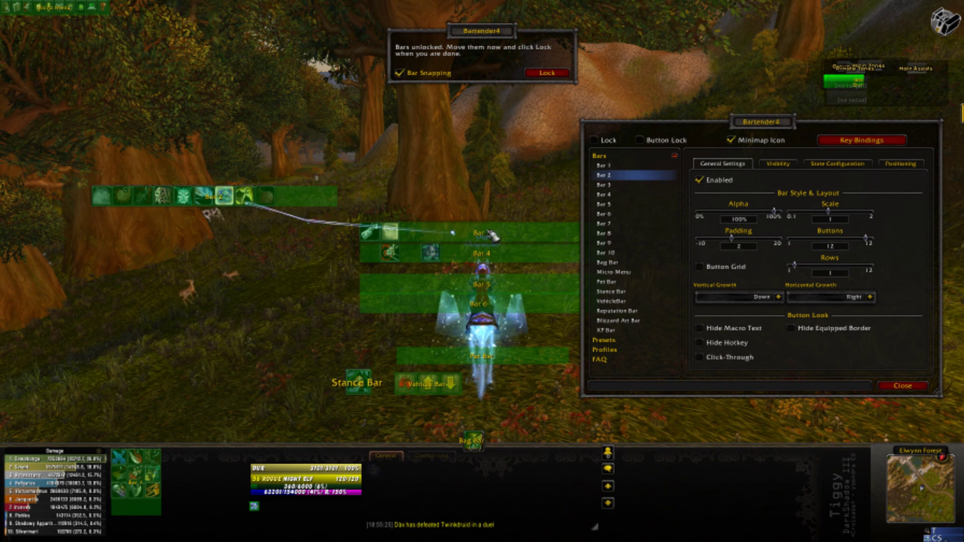
pyautogui.moveTo(831, 216); pyautogui.dragTo(825, 219)
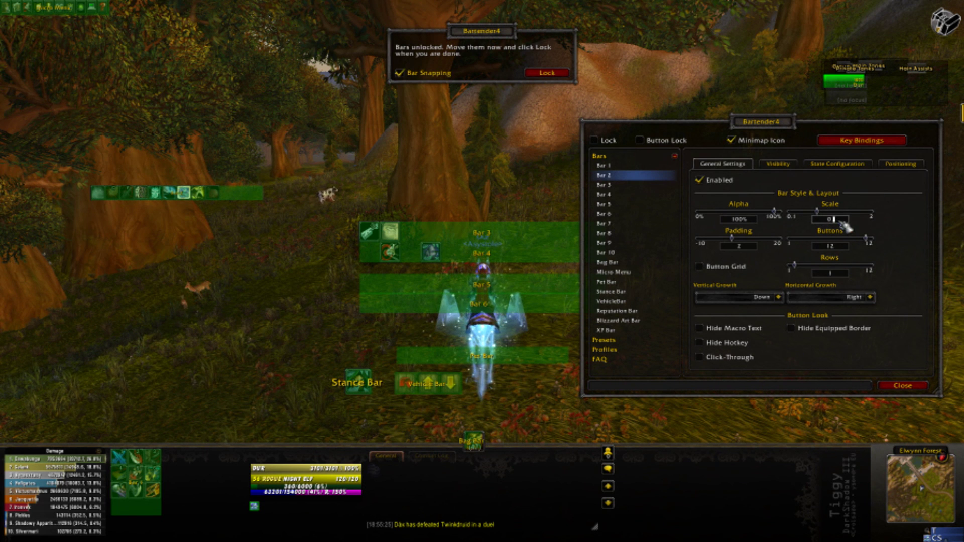
pyautogui.press('Return')
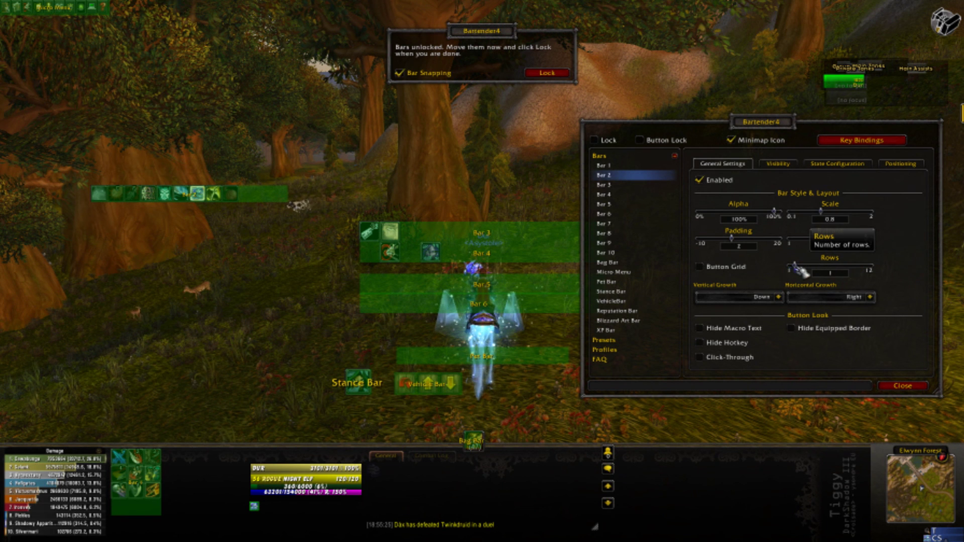
# Step: Arrange Bar 2 into five rows beside Bar 1, then reselect Bar 1's settings
pyautogui.moveTo(798, 270); pyautogui.dragTo(820, 272)
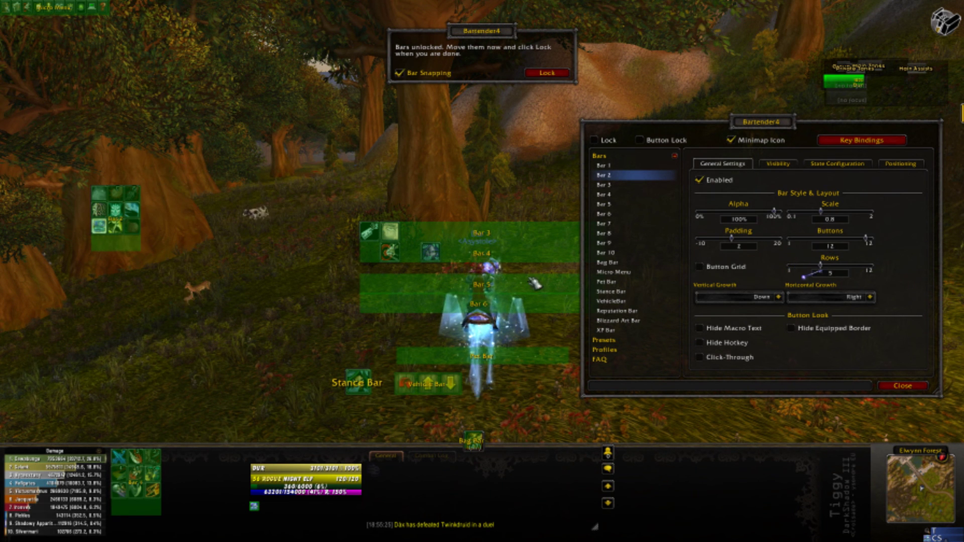
pyautogui.moveTo(132, 244); pyautogui.dragTo(203, 510)
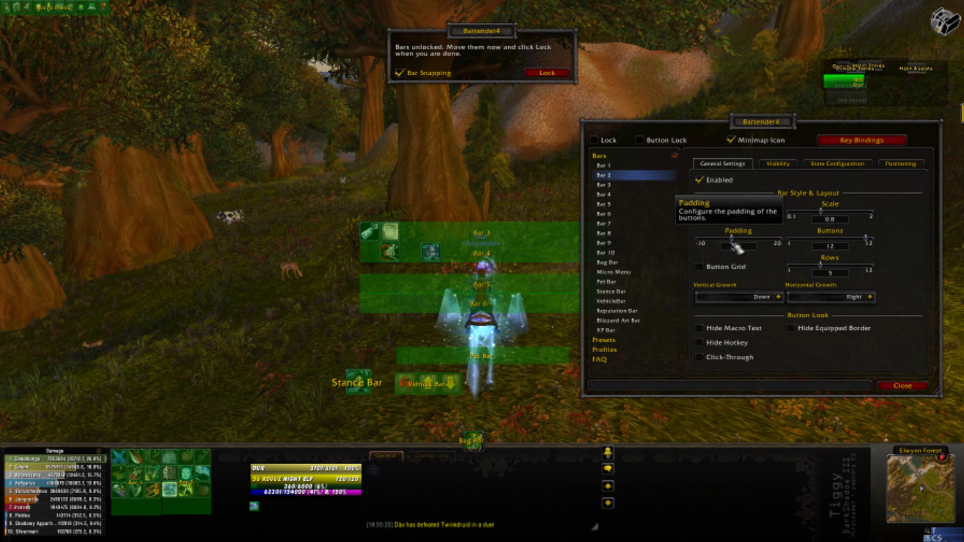
pyautogui.click(736, 247)
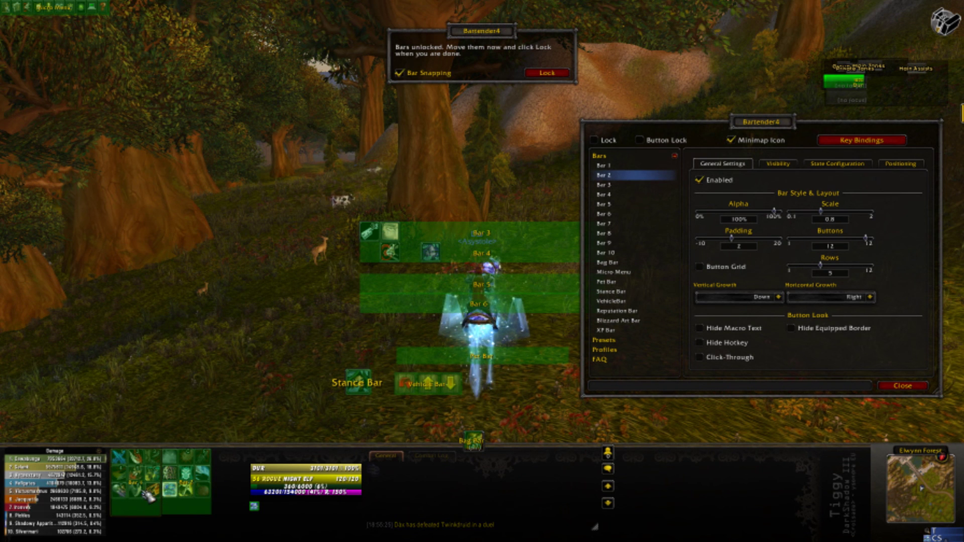
pyautogui.click(612, 166)
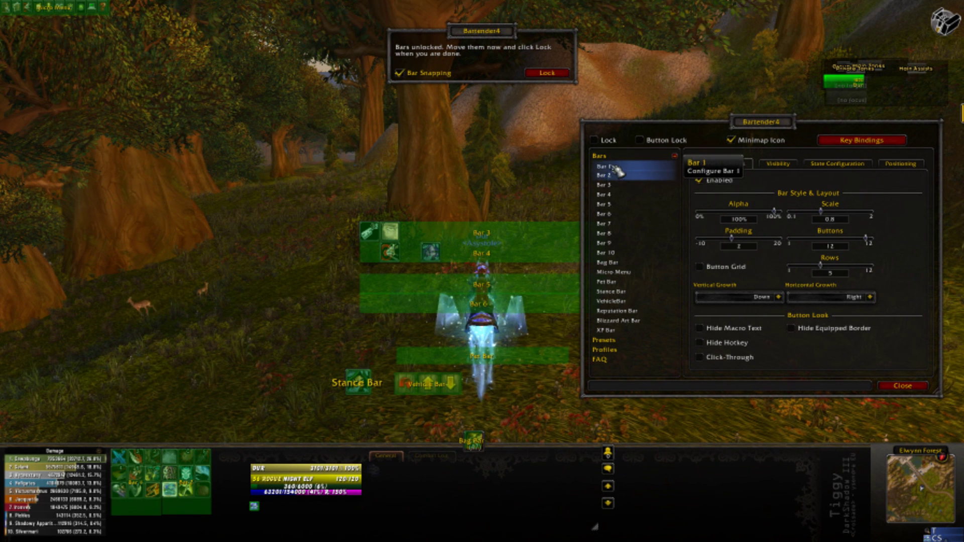
pyautogui.click(614, 175)
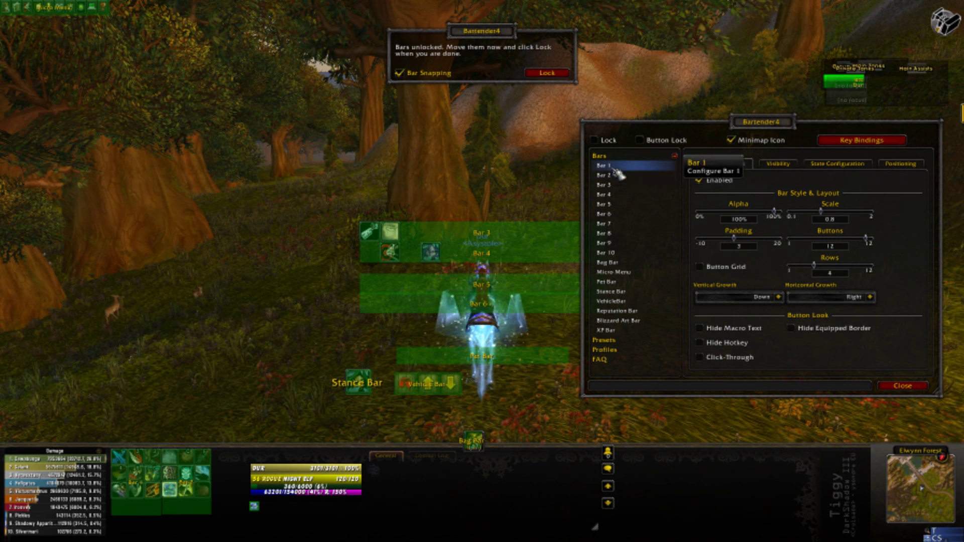
pyautogui.click(605, 165)
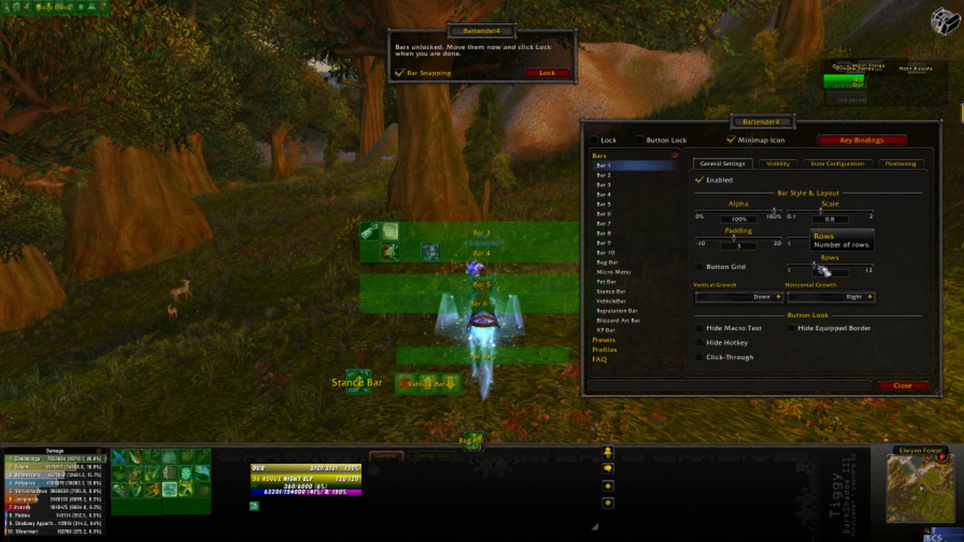